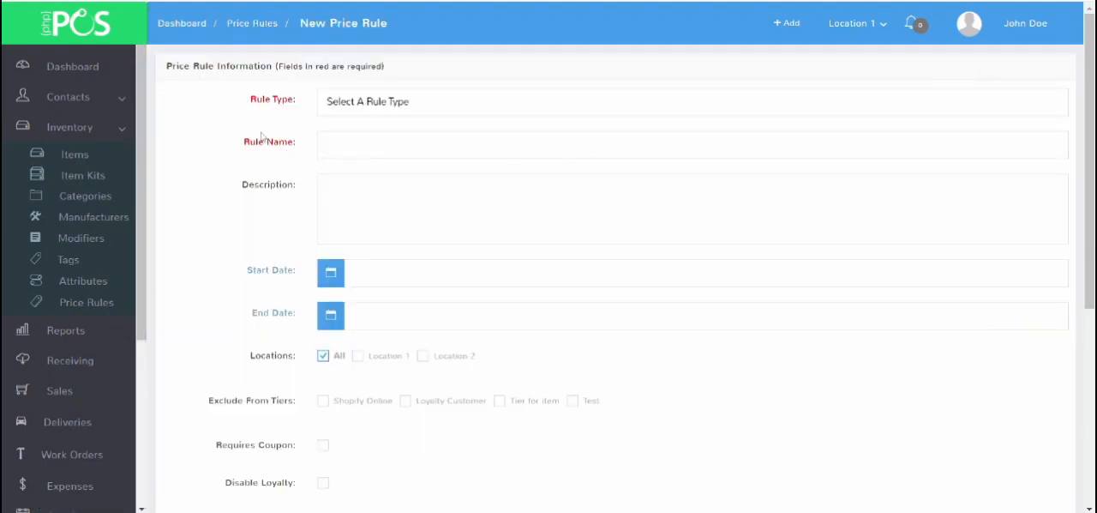
Step: Set the new price rule's type to Simple Discount
left_click(405, 104)
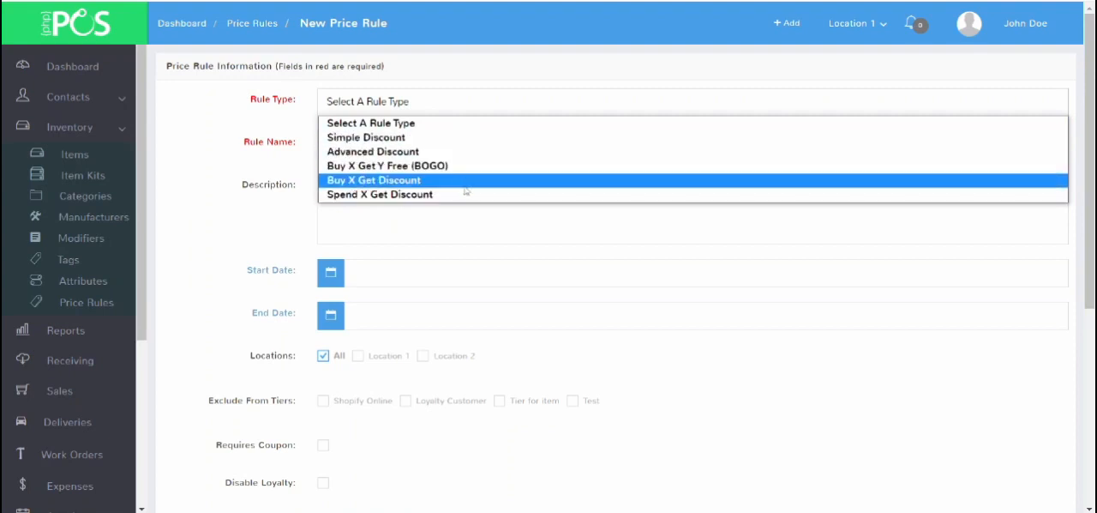
left_click(468, 139)
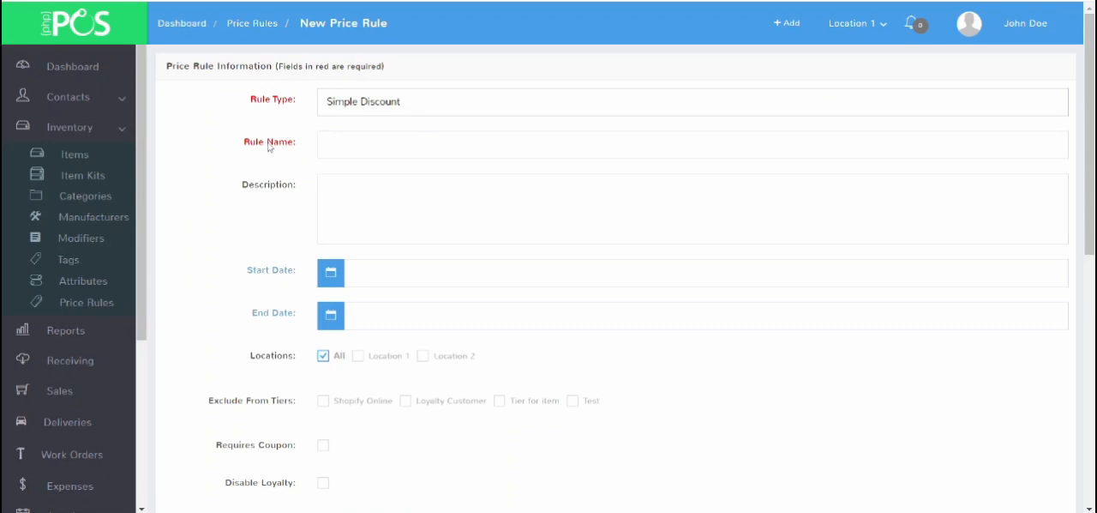
Step: Pick a start date for the rule and limit it to Location 1
scroll(268, 148, "down", 1)
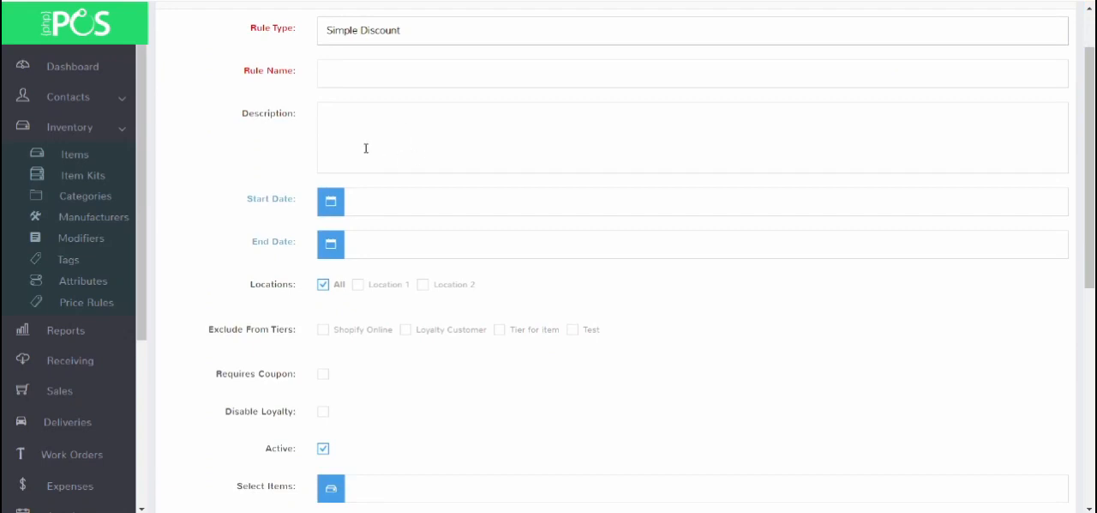
scroll(365, 148, "down", 2)
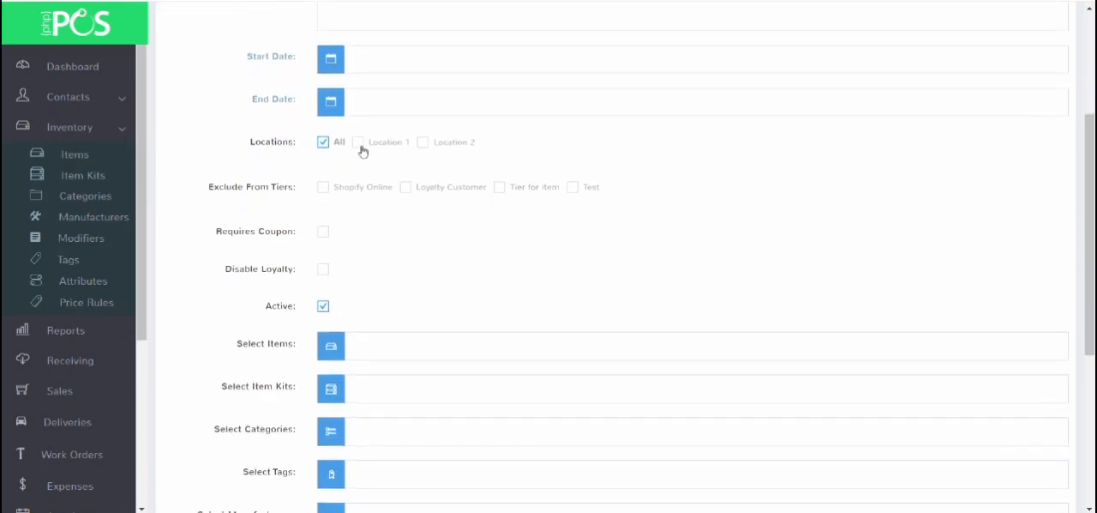
left_click(410, 54)
left_click(469, 195)
scroll(435, 122, "down", 1)
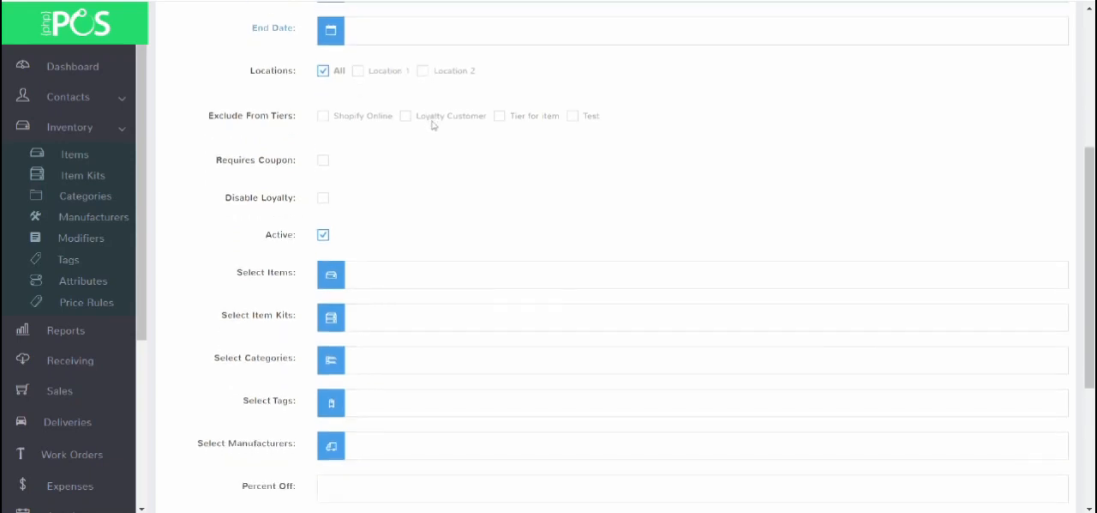
left_click(360, 74)
Step: Make the rule require a coupon with the code Summer20, leaving no tier excluded
scroll(433, 104, "down", 2)
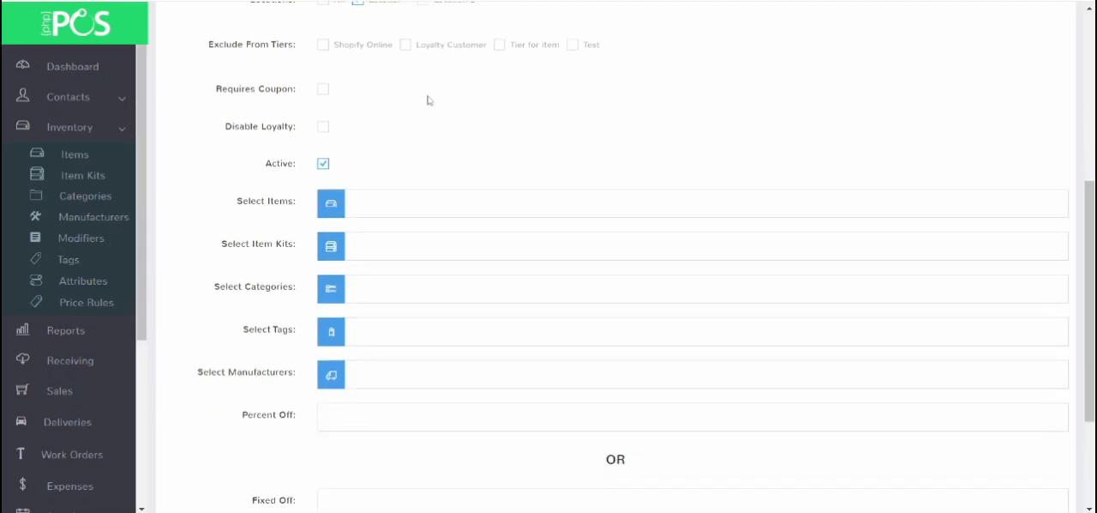
left_click(323, 47)
left_click(324, 46)
left_click(324, 90)
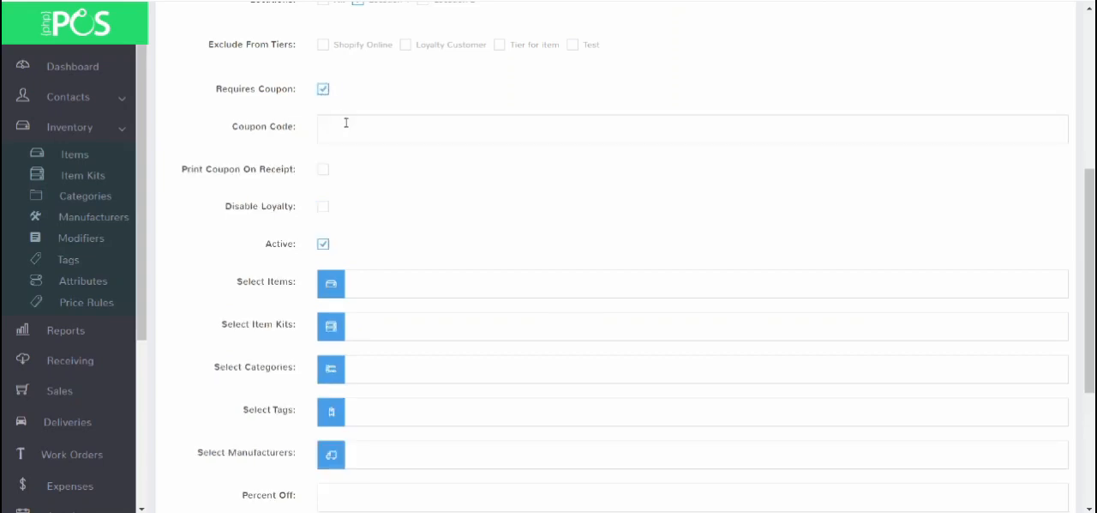
left_click(346, 122)
left_click(412, 166)
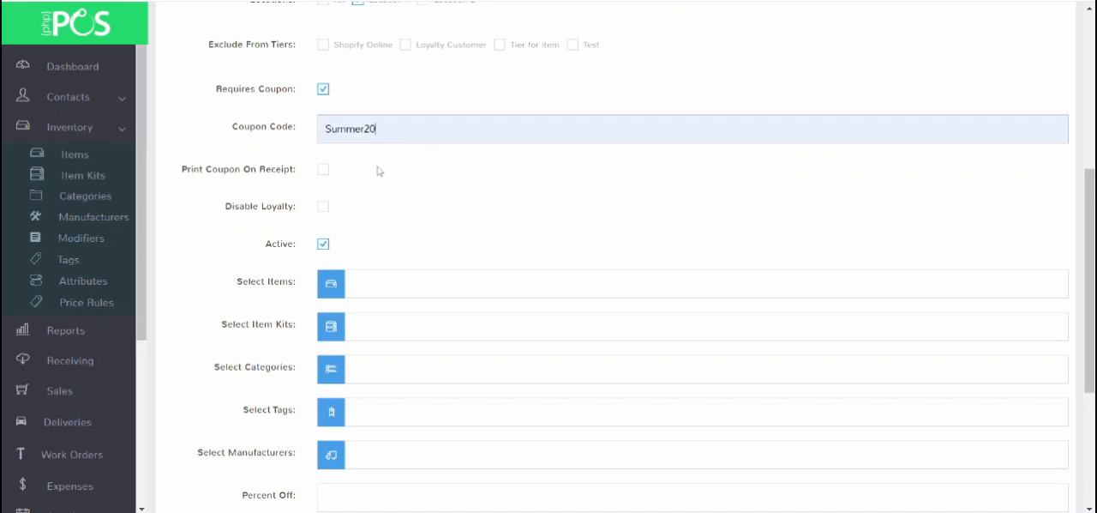
Step: Disable loyalty for the rule and make the rule inactive
scroll(433, 97, "down", 1)
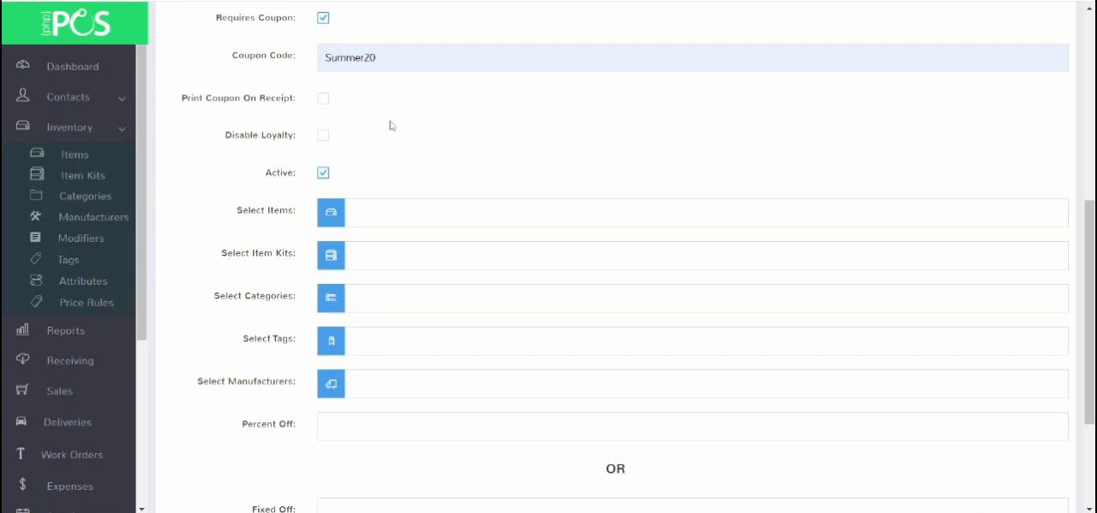
left_click(324, 137)
left_click(324, 174)
Step: Apply the rule to the categories Clothing > MISC and Shoes > Adidas
scroll(438, 154, "down", 1)
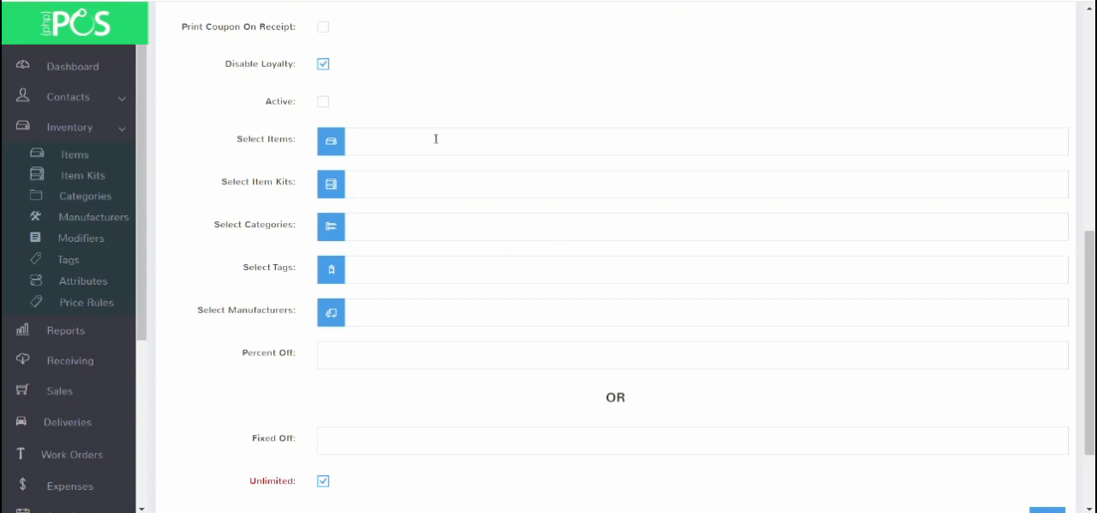
left_click(436, 230)
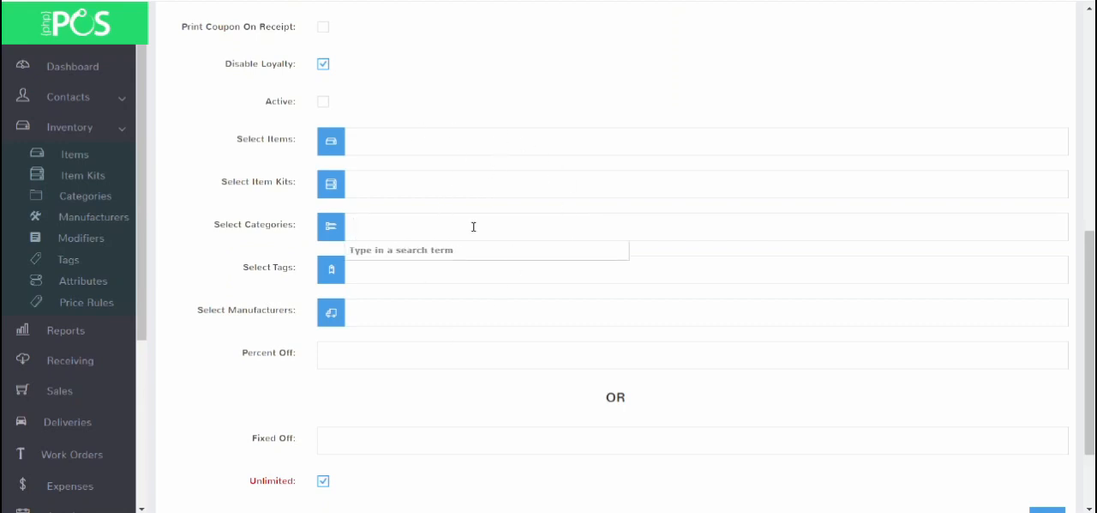
left_click(431, 312)
left_click(453, 266)
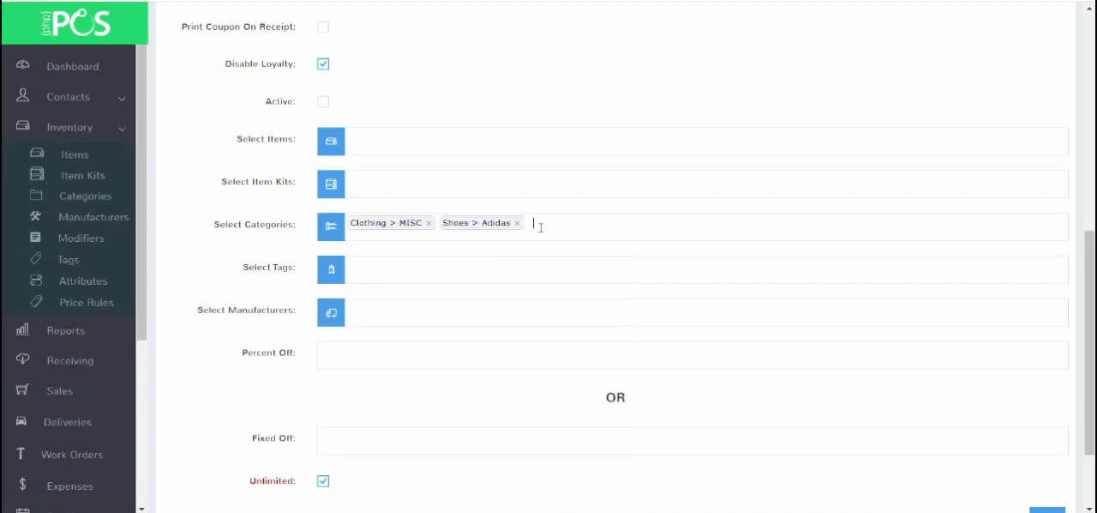
Step: Try replacing Unlimited with a Maximum Allowed Per Sale limit, and turn Unlimited back on
scroll(540, 226, "down", 2)
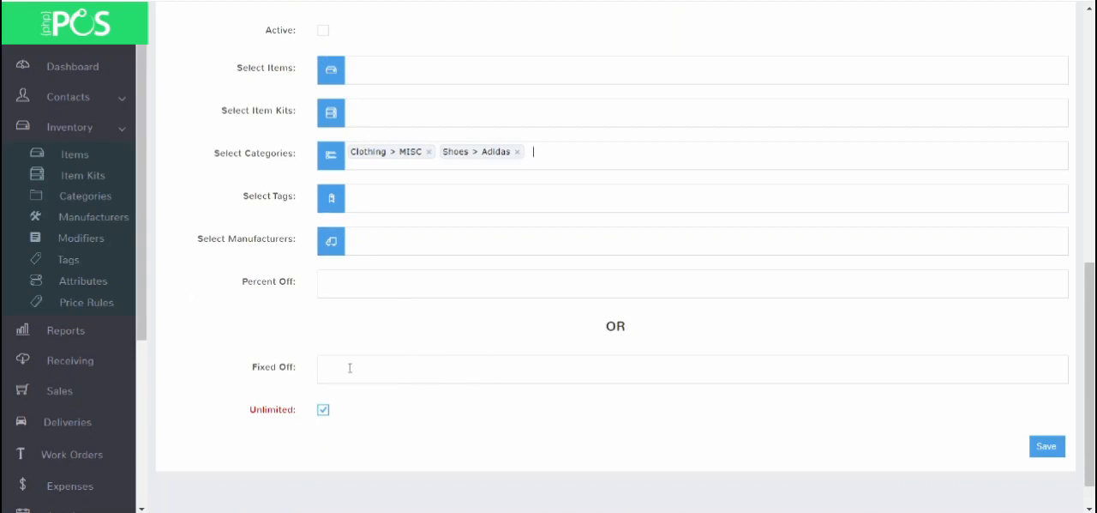
scroll(387, 346, "down", 1)
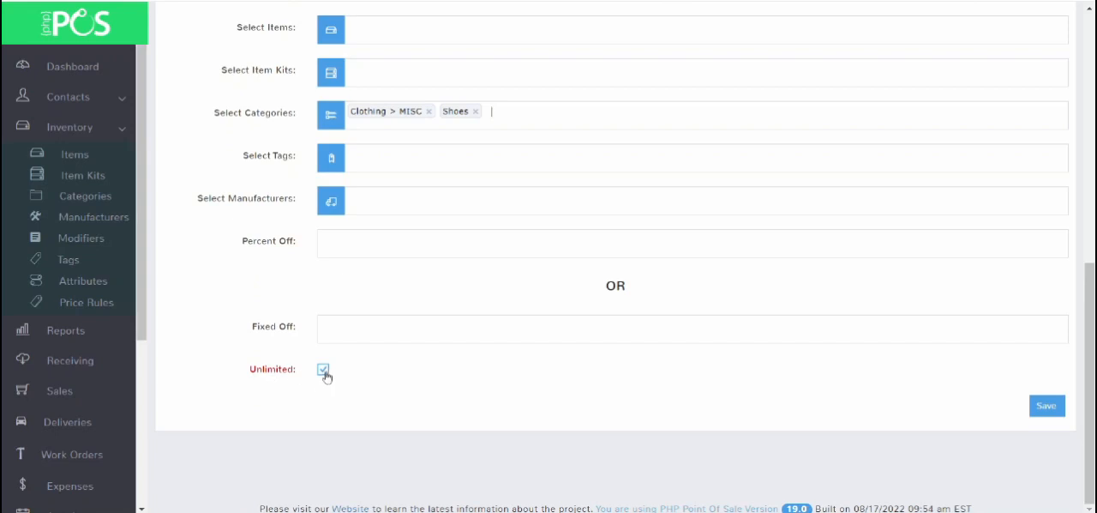
left_click(324, 371)
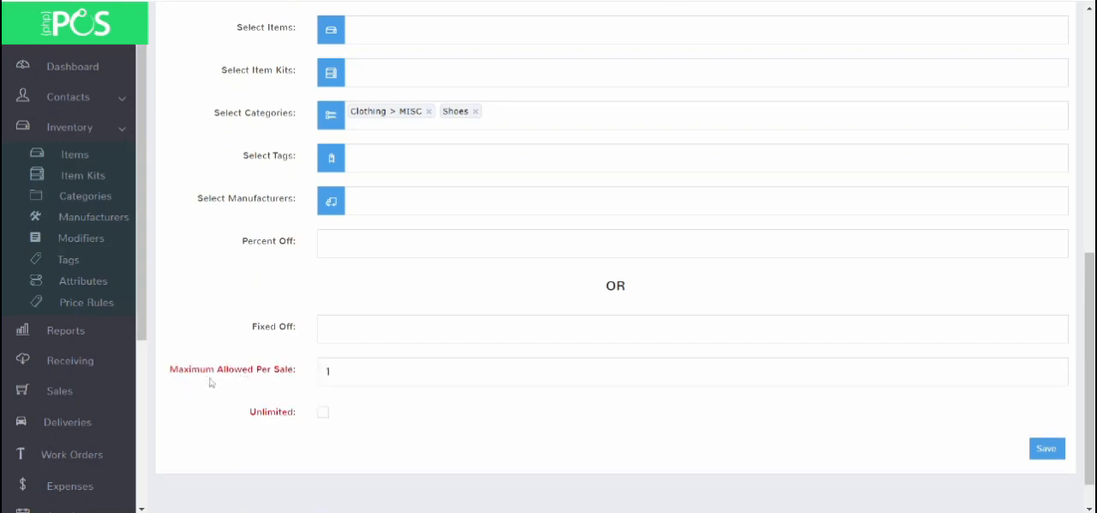
left_click(360, 372)
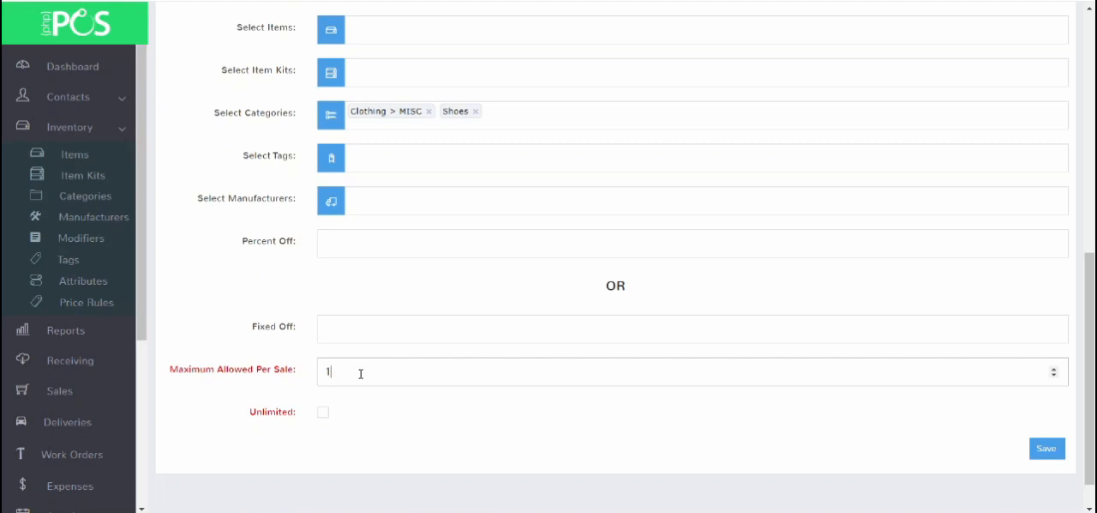
left_click_drag(336, 371, 323, 372)
left_click(394, 374)
left_click(323, 413)
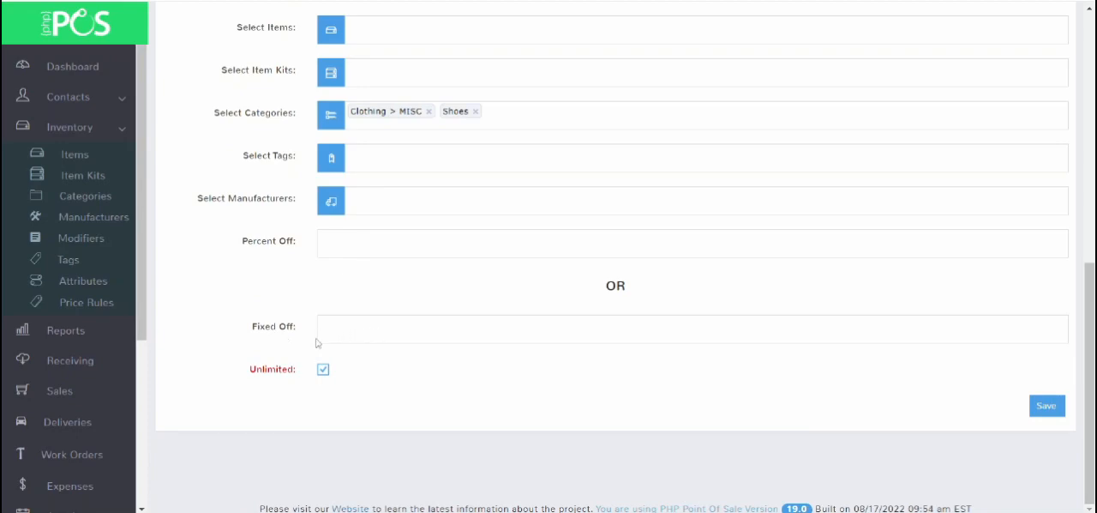
Step: Change the rule type to Buy X Get Y Free (BOGO)
scroll(316, 343, "up", 6)
left_click(371, 101)
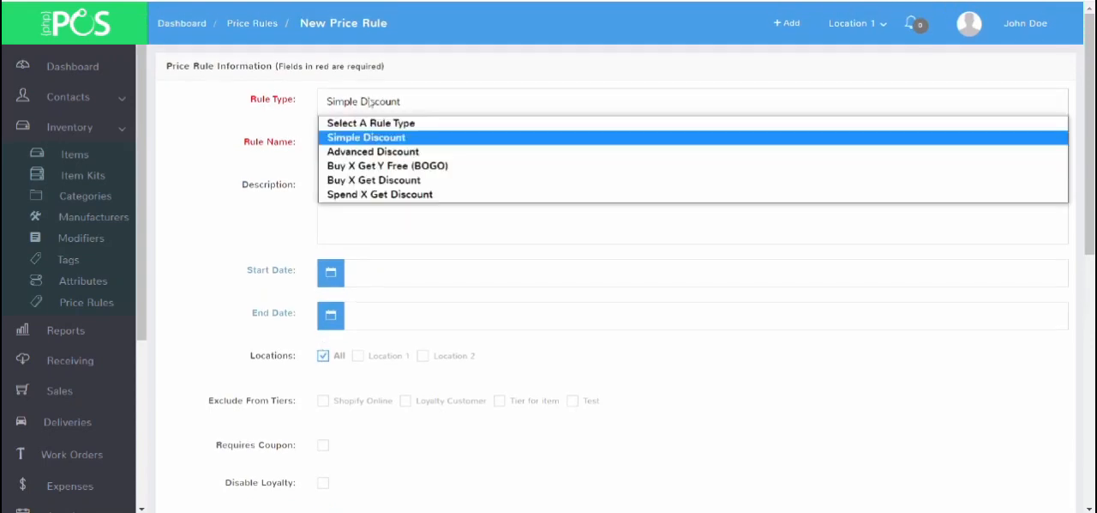
left_click(381, 167)
Step: Set the BOGO rule's Quantity To Buy to 3 and Quantity To Get to 4
scroll(481, 319, "down", 5)
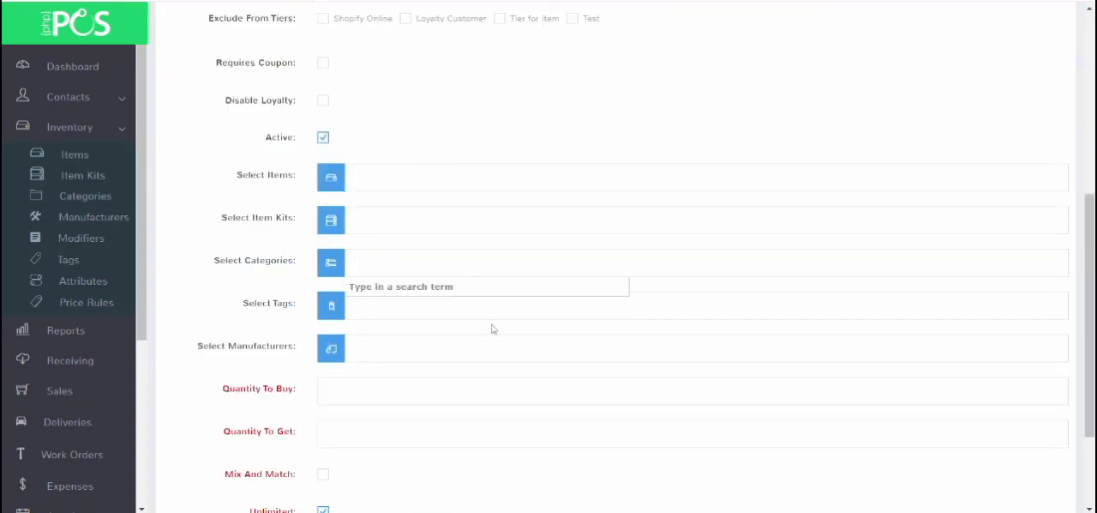
scroll(487, 322, "down", 2)
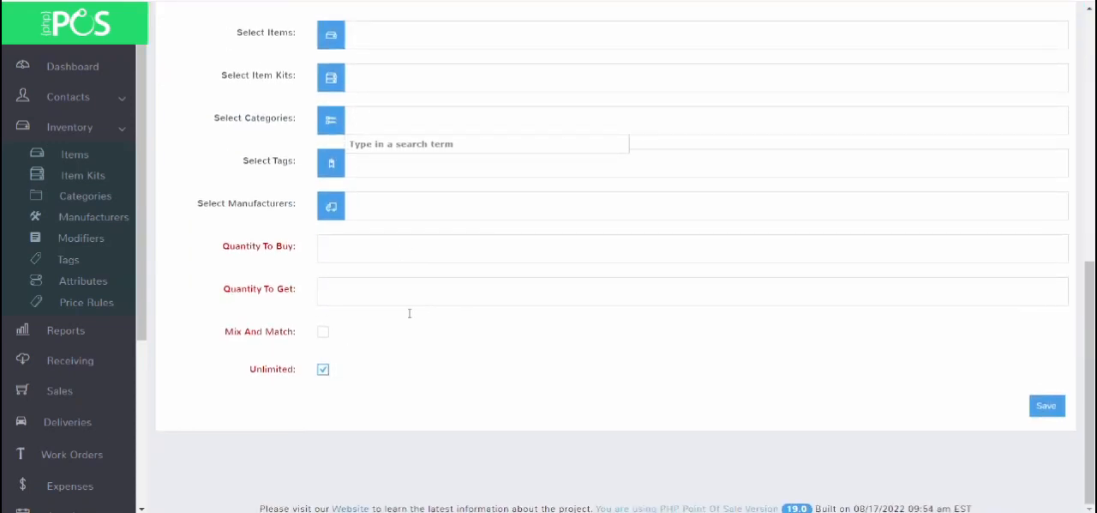
left_click(342, 251)
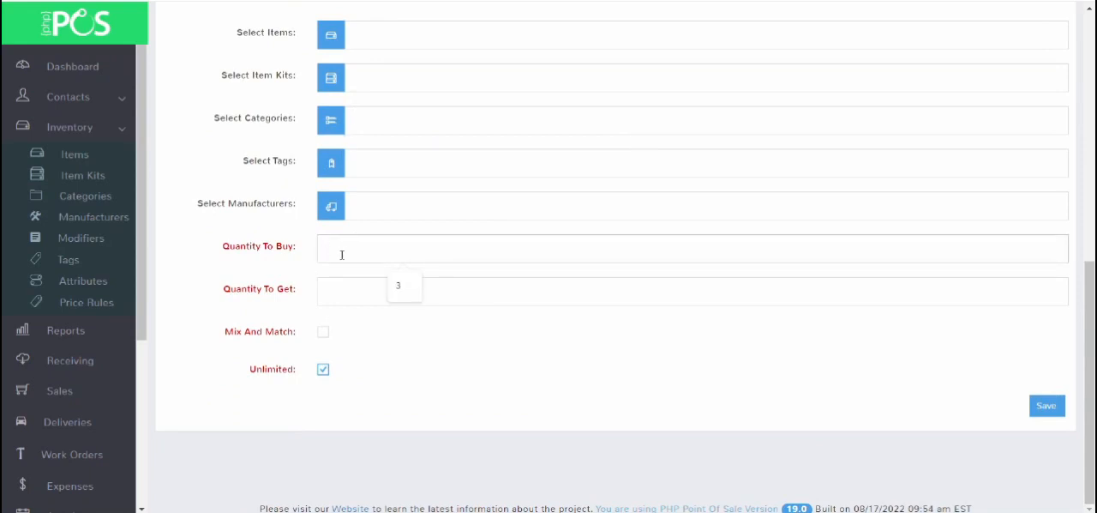
type("3")
left_click(335, 293)
type("4")
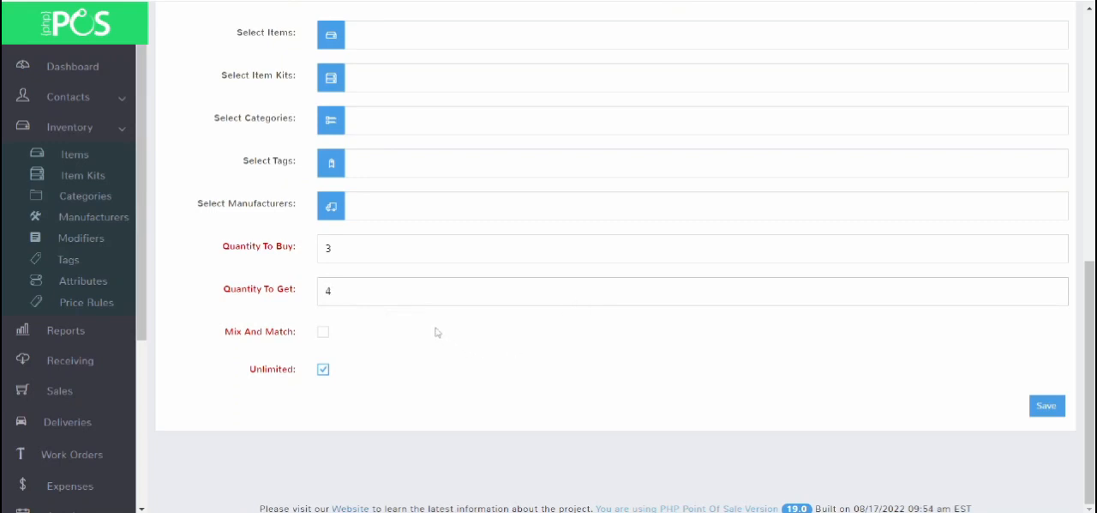
Step: Toggle Mix And Match on and back off for the BOGO rule, and save the rule
left_click(323, 338)
scroll(437, 352, "up", 1)
scroll(433, 351, "down", 1)
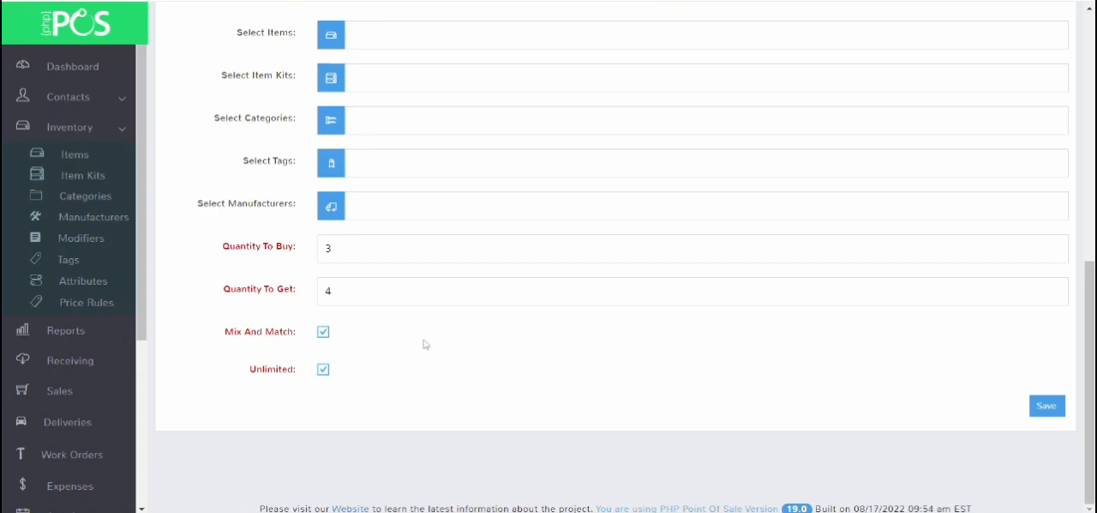
left_click(323, 334)
left_click(1047, 407)
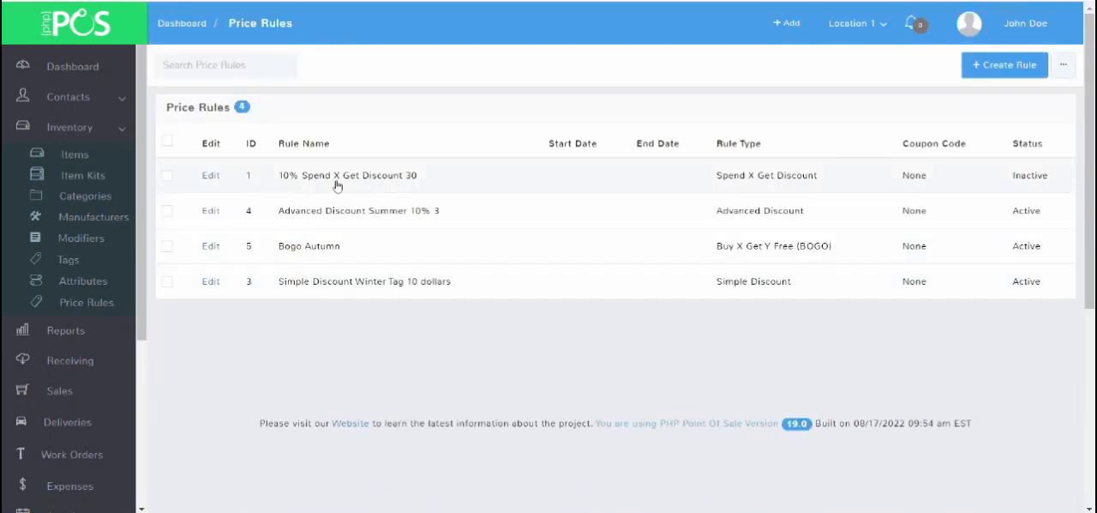
Step: Select the price rule 10% Spend X Get Discount 30 in the rules list
left_click(167, 177)
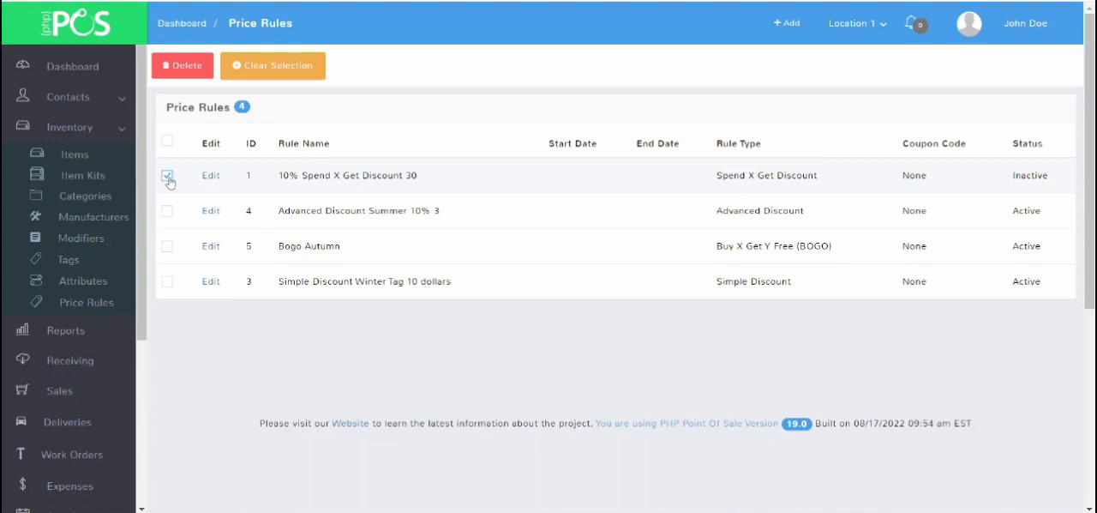